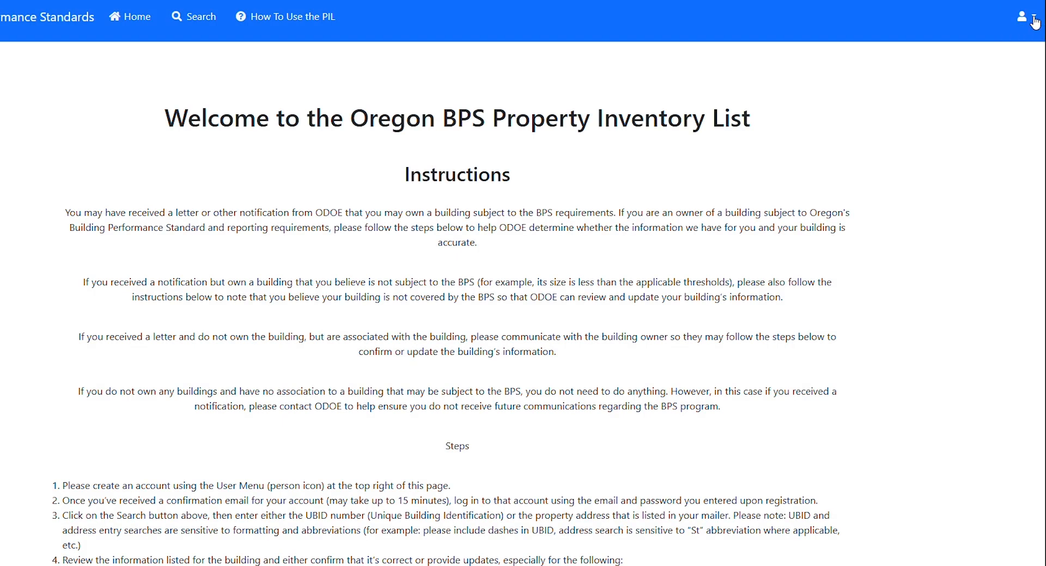
Step: Open the new-account registration form from the user menu
click(1034, 20)
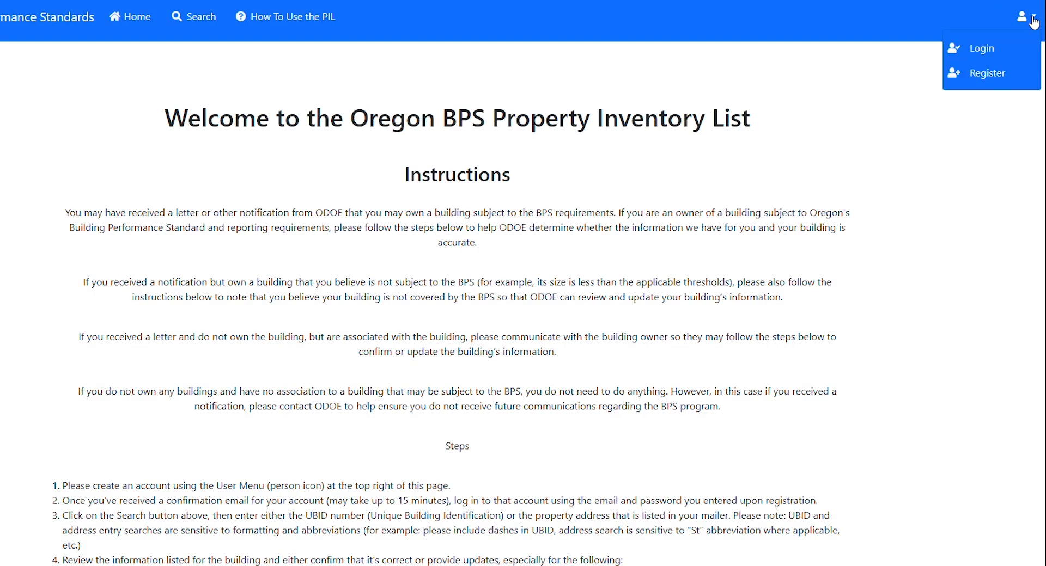
click(1003, 82)
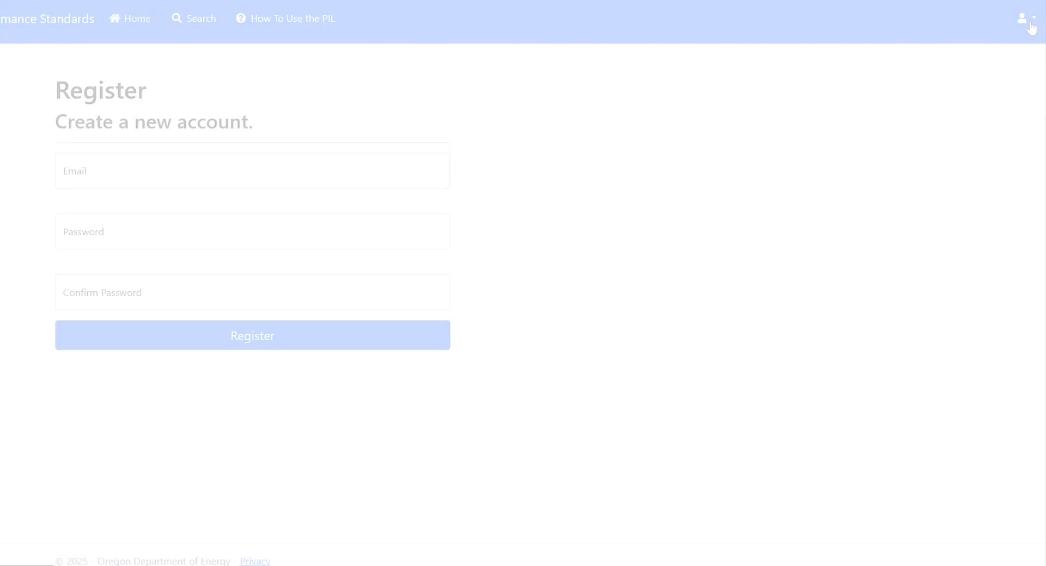
Step: Open the login page from the user menu and log in to the account
click(1030, 24)
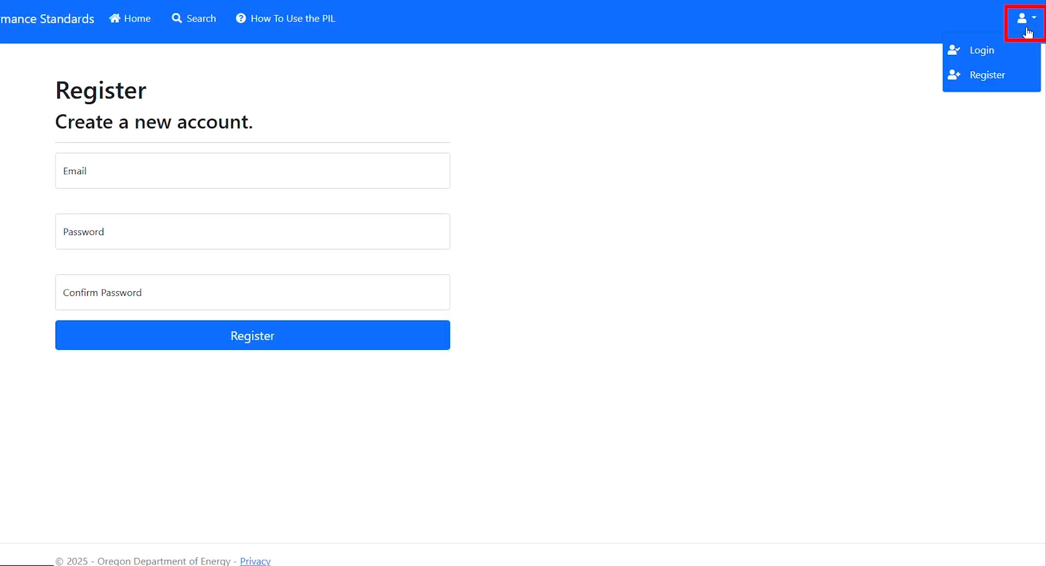
click(990, 54)
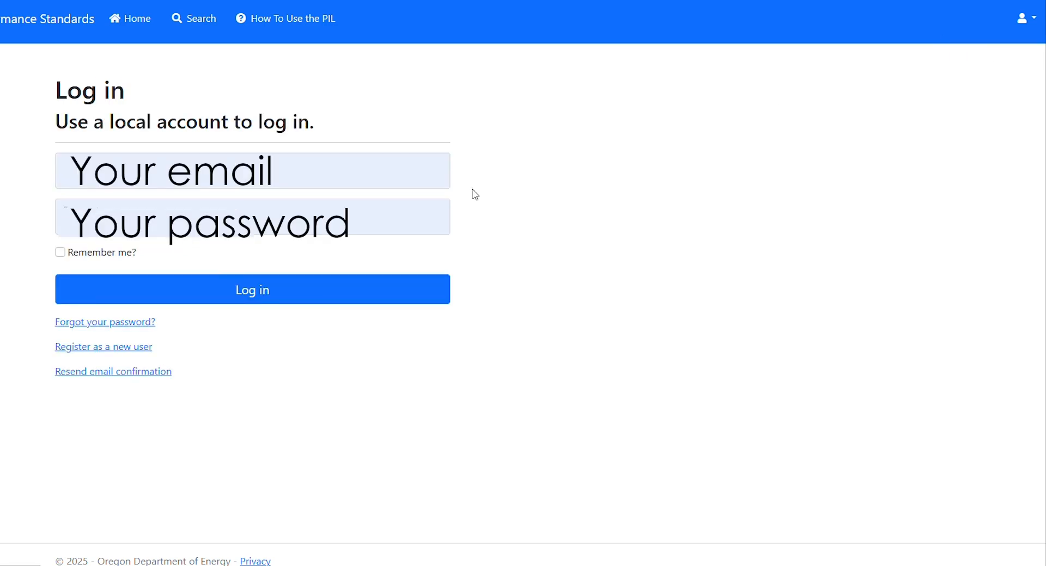
click(287, 284)
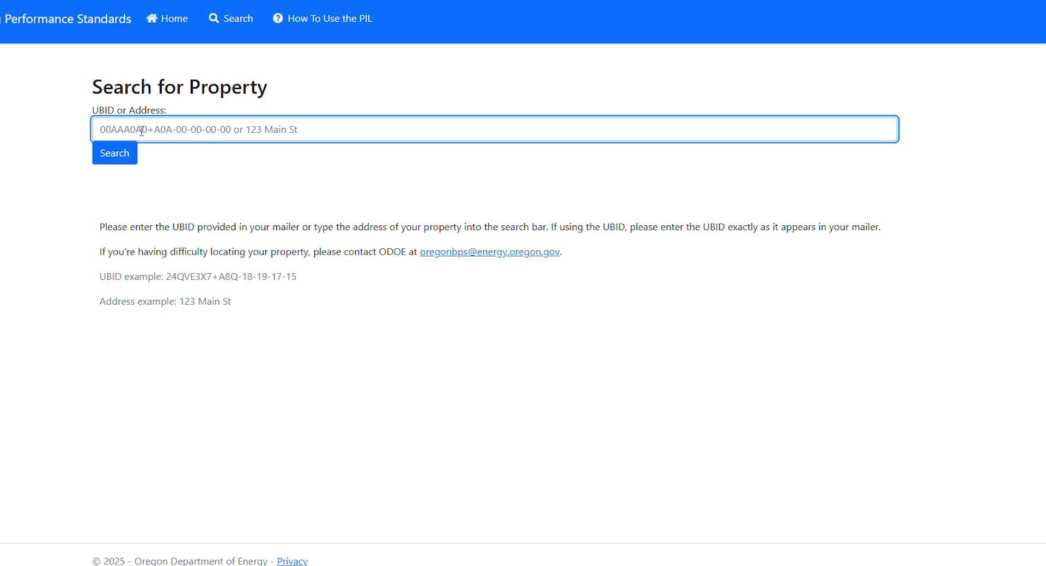
text(11AS2PRP+L9C-55-08-55-9)
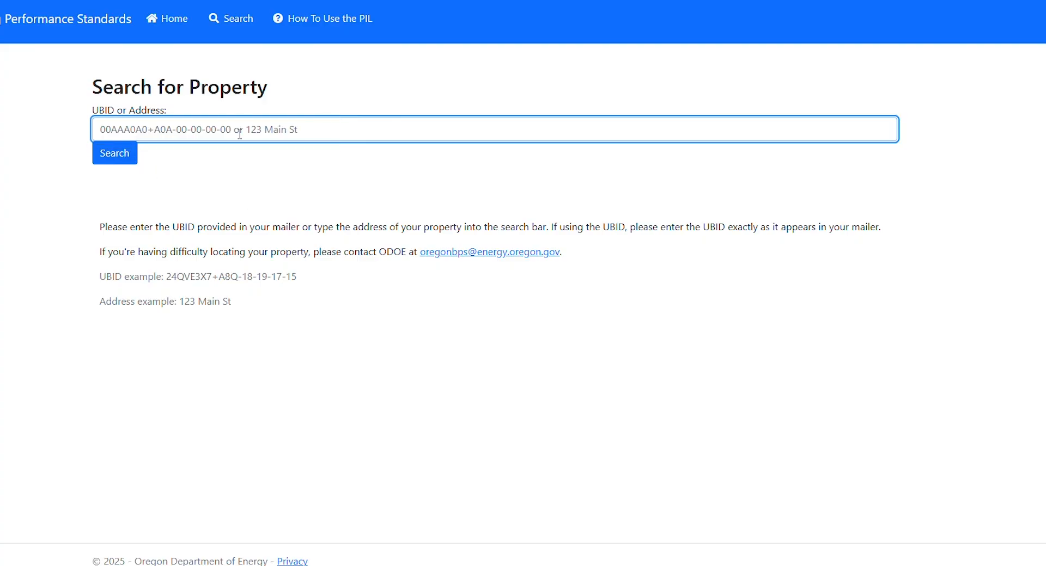
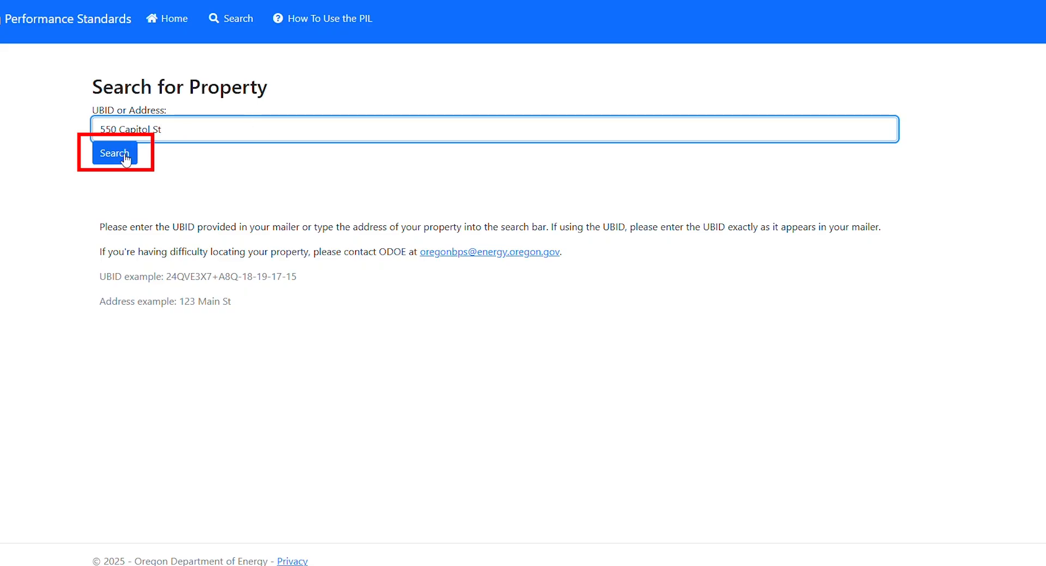
click(122, 156)
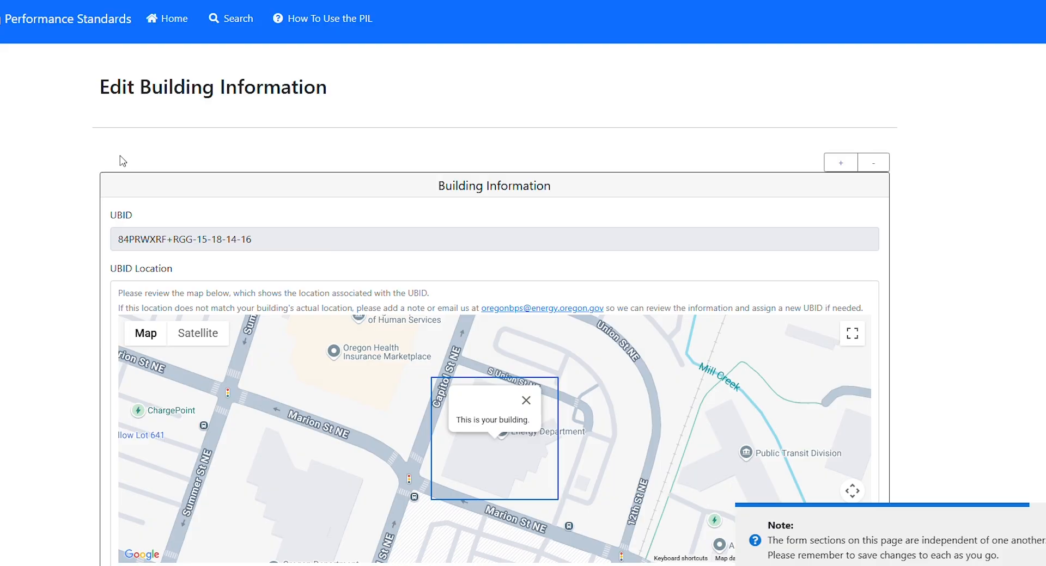
Step: Set the building's gross floor area to 101207 square feet
scroll(488, 487, down, 2)
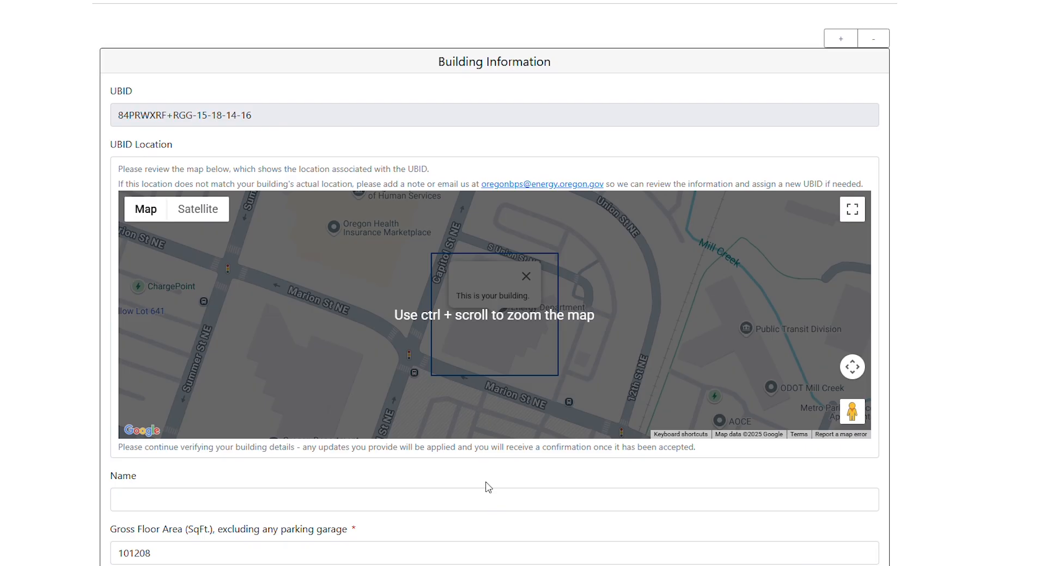
scroll(488, 487, down, 1)
scroll(488, 487, down, 2)
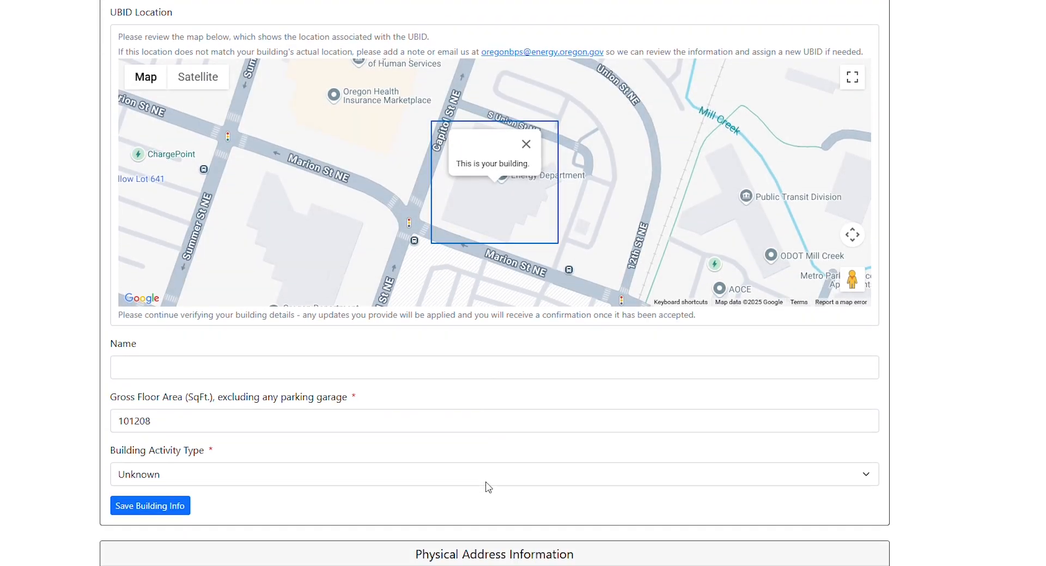
scroll(488, 486, down, 1)
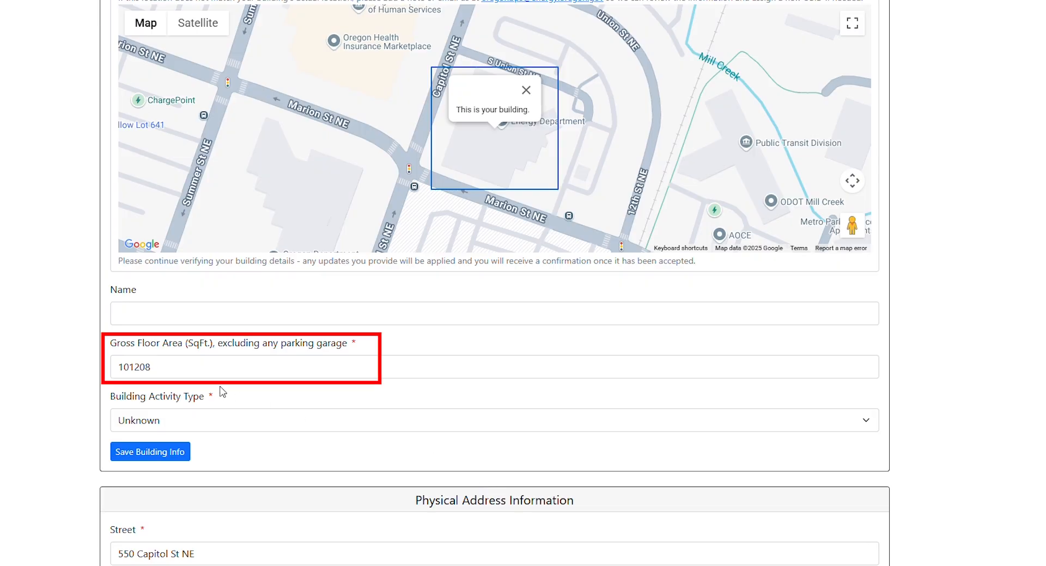
click(168, 364)
double_click(168, 364)
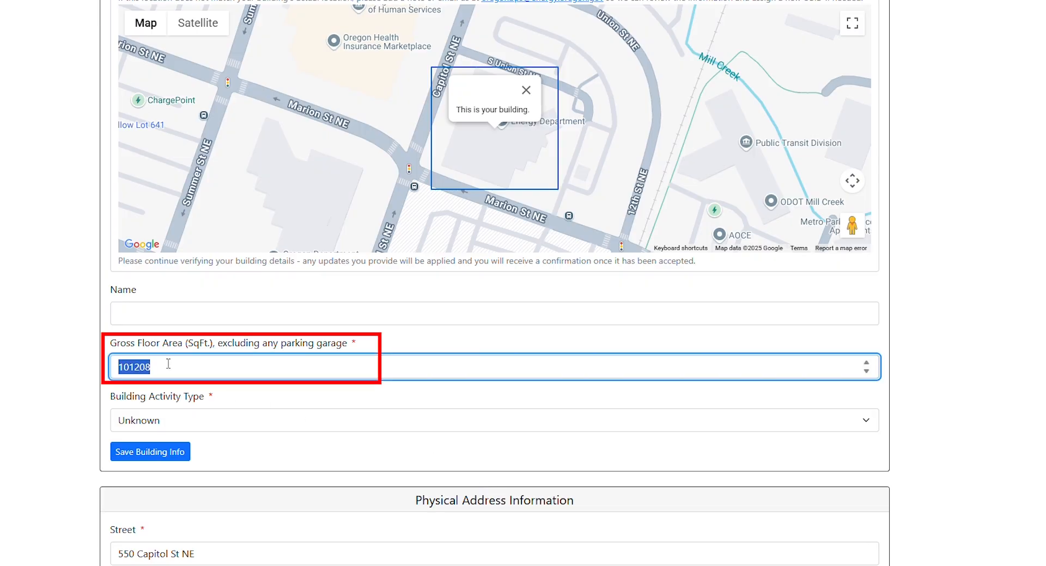
scroll(168, 364, down, 3)
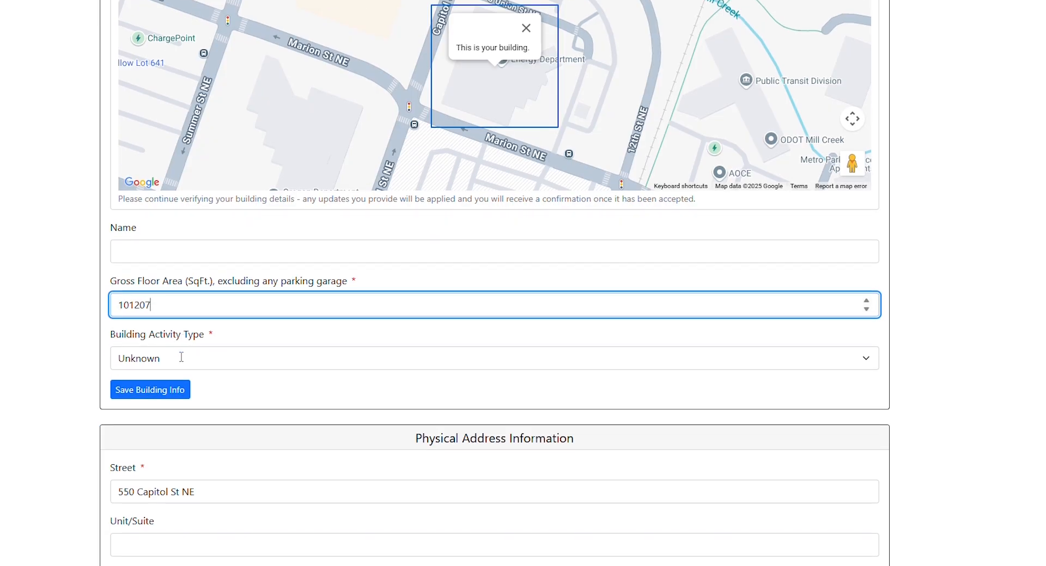
Step: Set the building activity type to Office and save the building information
click(190, 298)
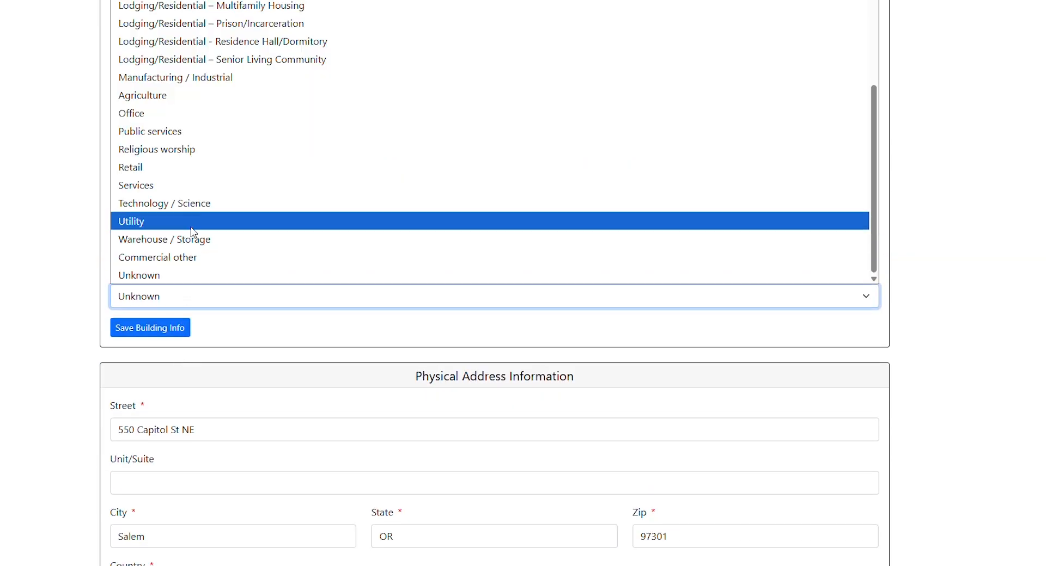
scroll(194, 235, up, 5)
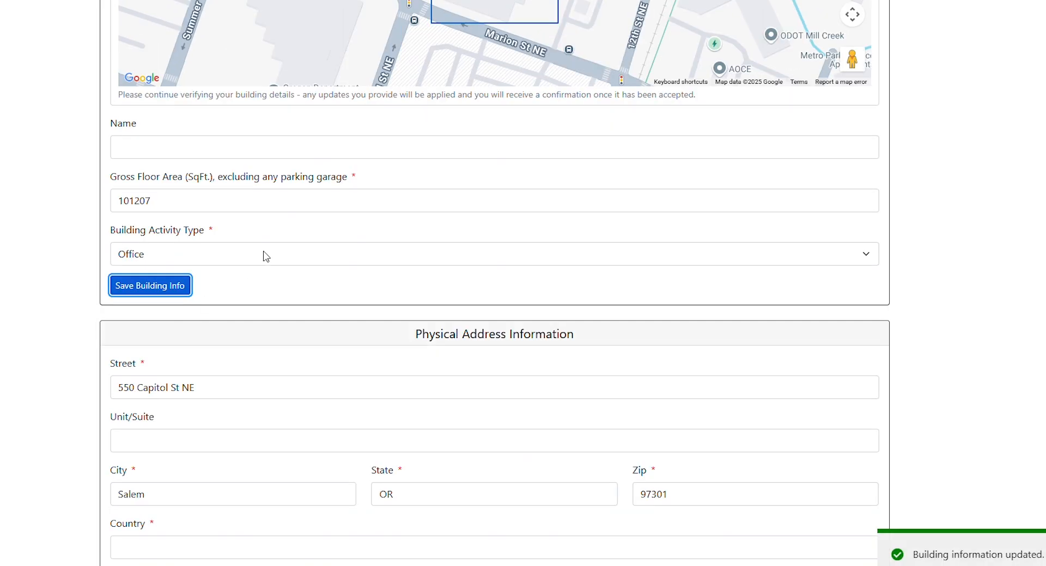
scroll(263, 257, down, 3)
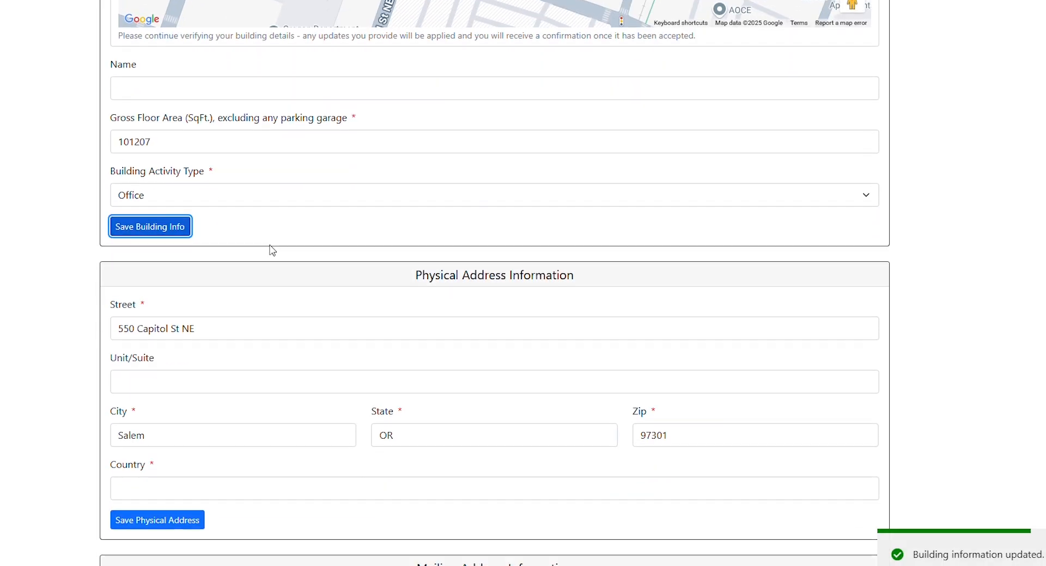
Step: Enter United States of America as the physical address country and save the physical address
scroll(252, 273, down, 1)
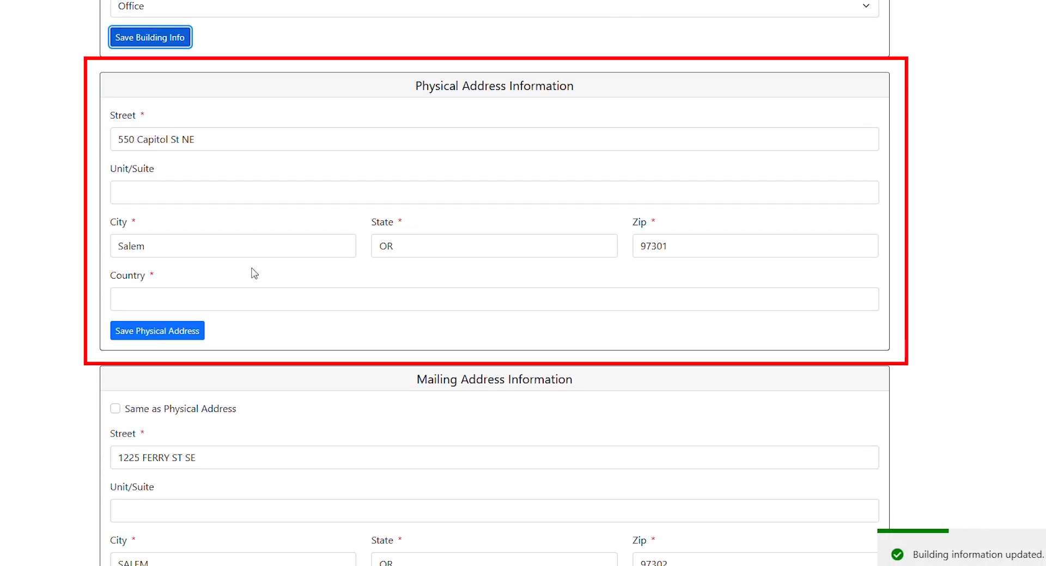
click(200, 304)
text(U)
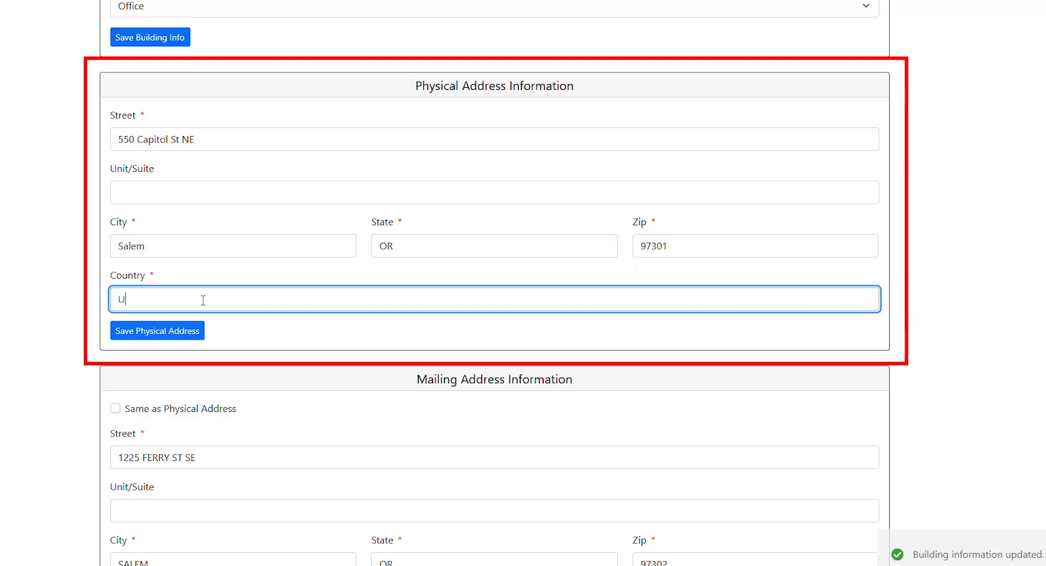
text(nited )
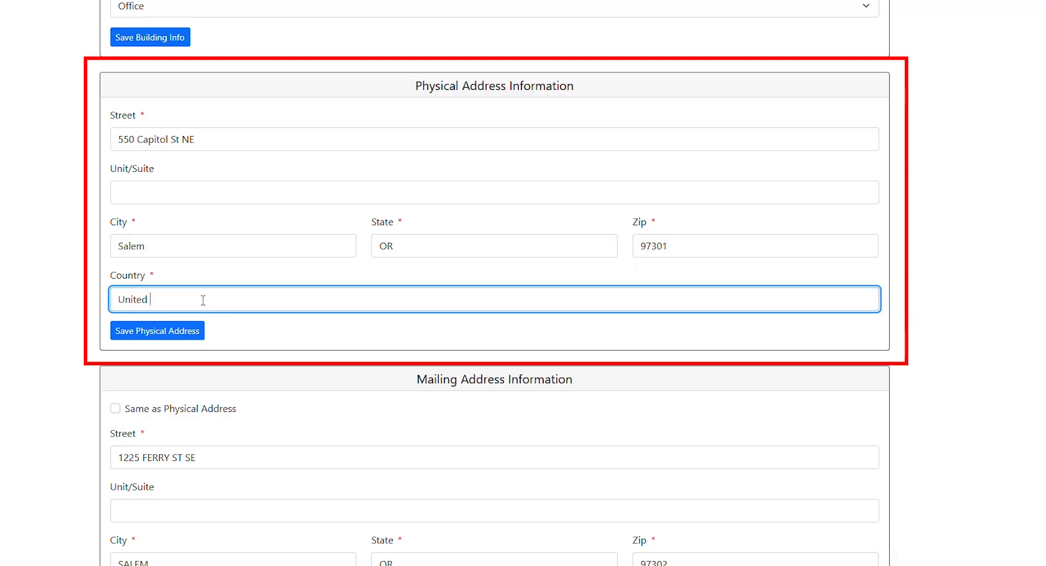
text(States of)
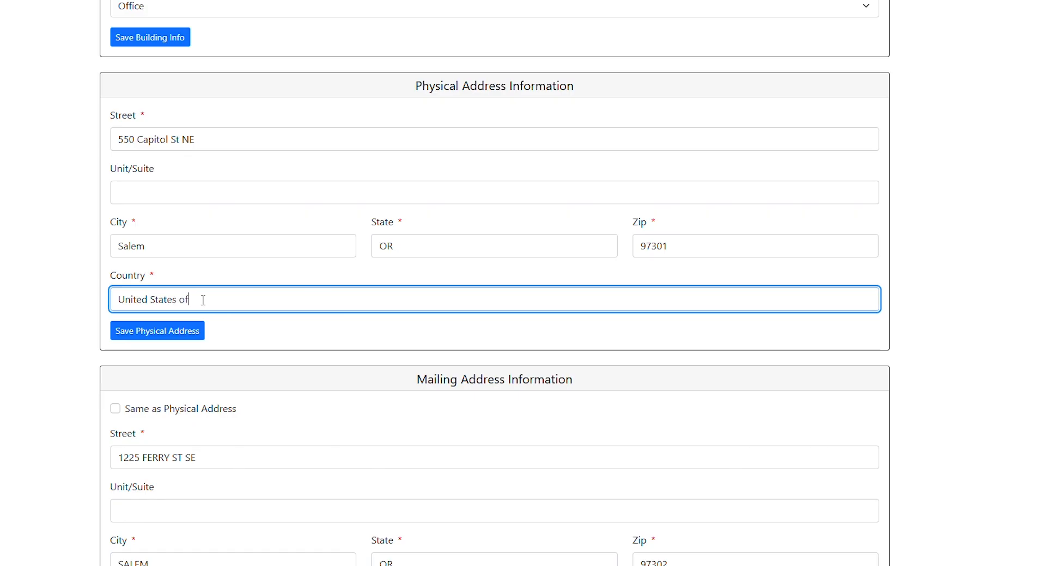
text( America)
key(Return)
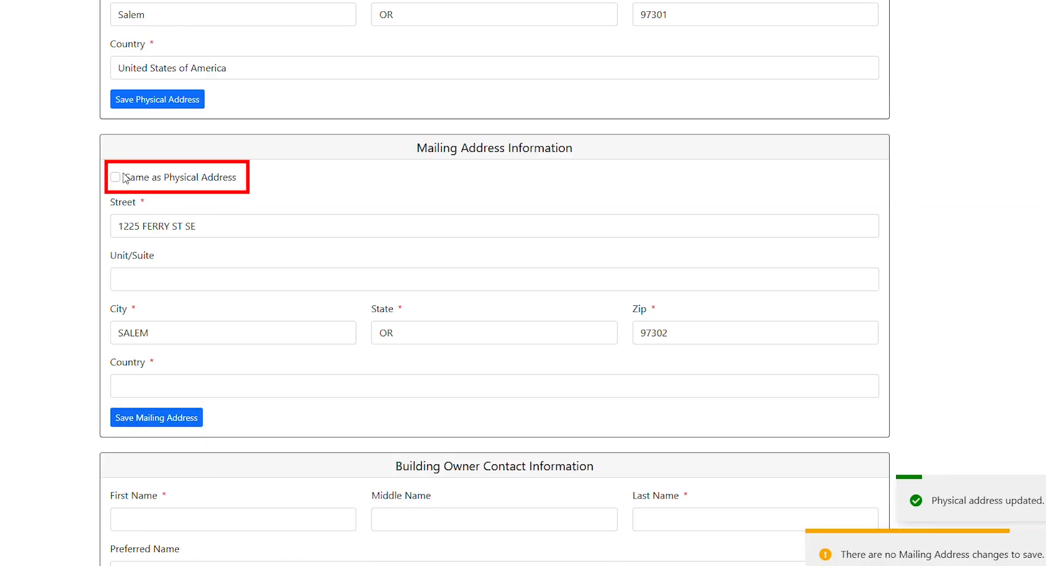
Step: Make the mailing address the same as the physical address and save it
click(115, 178)
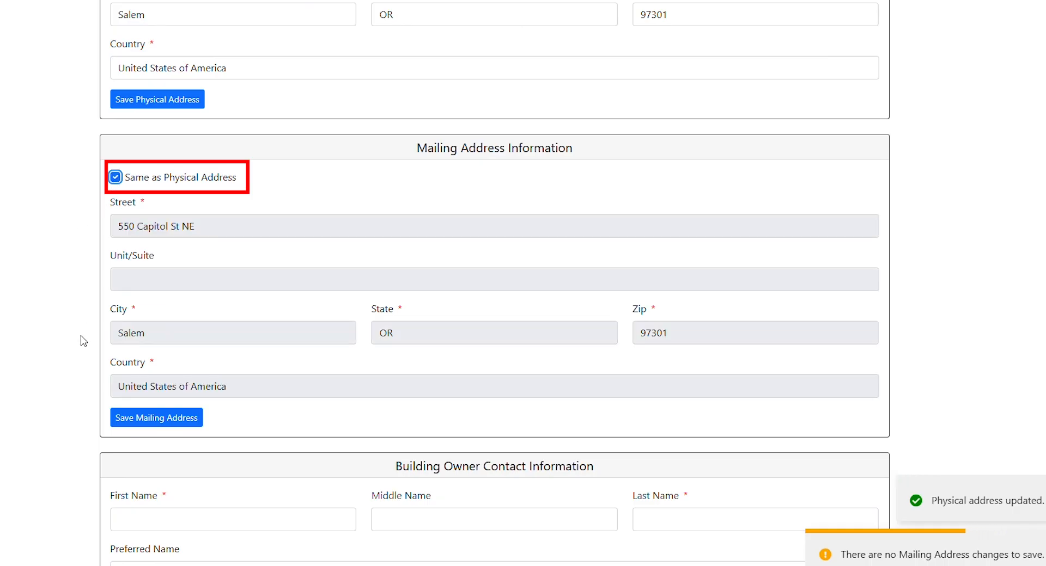
click(142, 421)
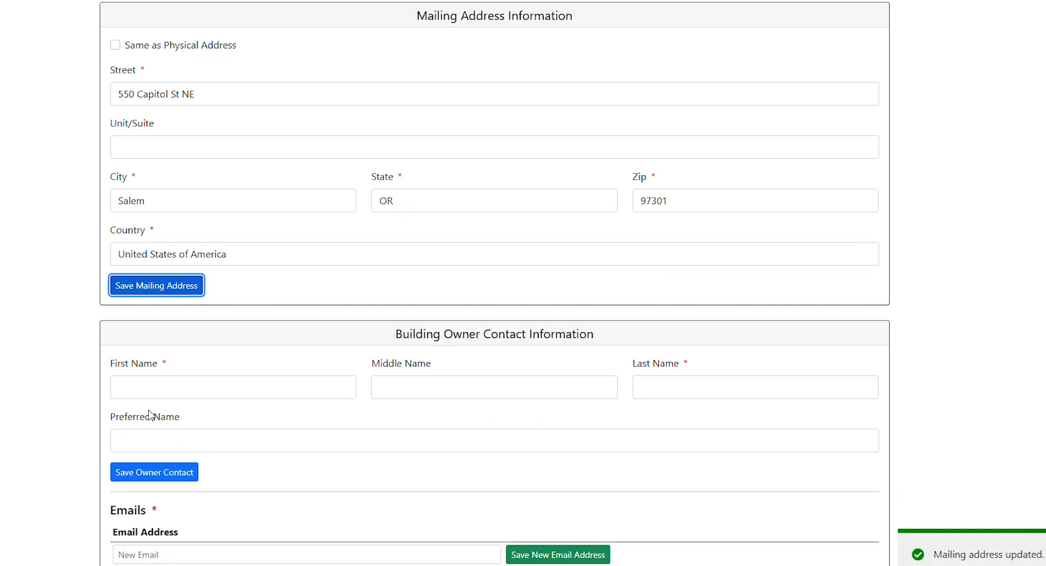
Step: Fill in the building owner's first and last name and save the owner contact
scroll(172, 339, down, 3)
click(160, 200)
text(Ent)
key(BackSpace)
key(BackSpace)
key(BackSpace)
text(Y)
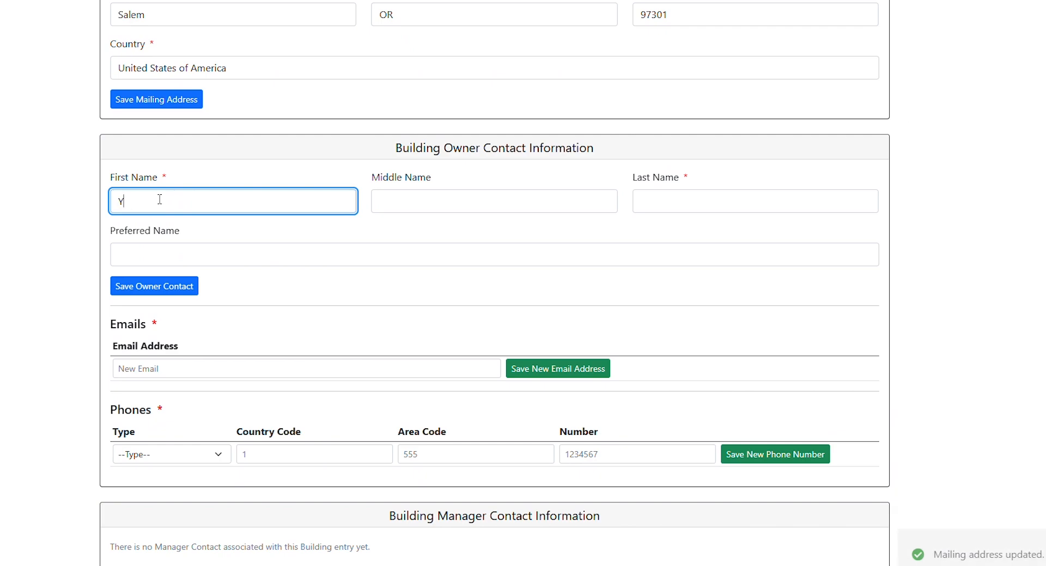
text(our name here)
key(Tab)
key(Tab)
text(Name here)
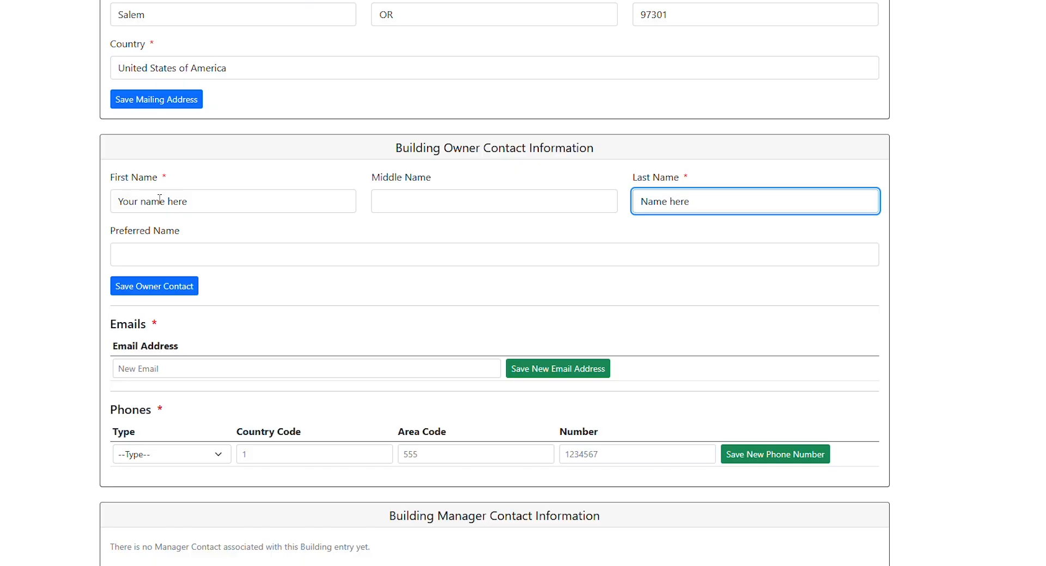
click(142, 291)
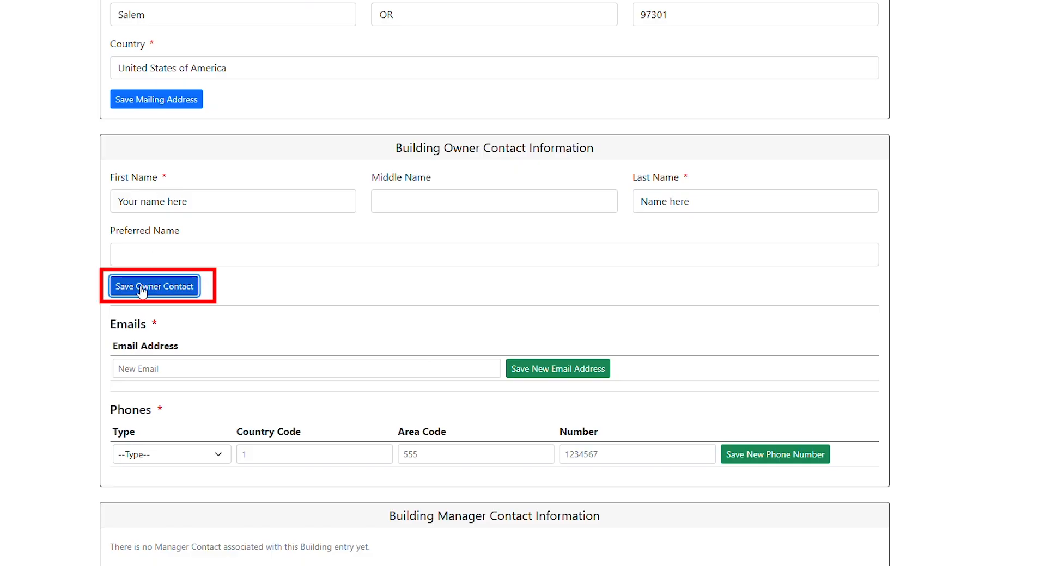
Step: Add the owner's e-mail address as a new email and save it
scroll(250, 278, down, 2)
scroll(249, 278, down, 2)
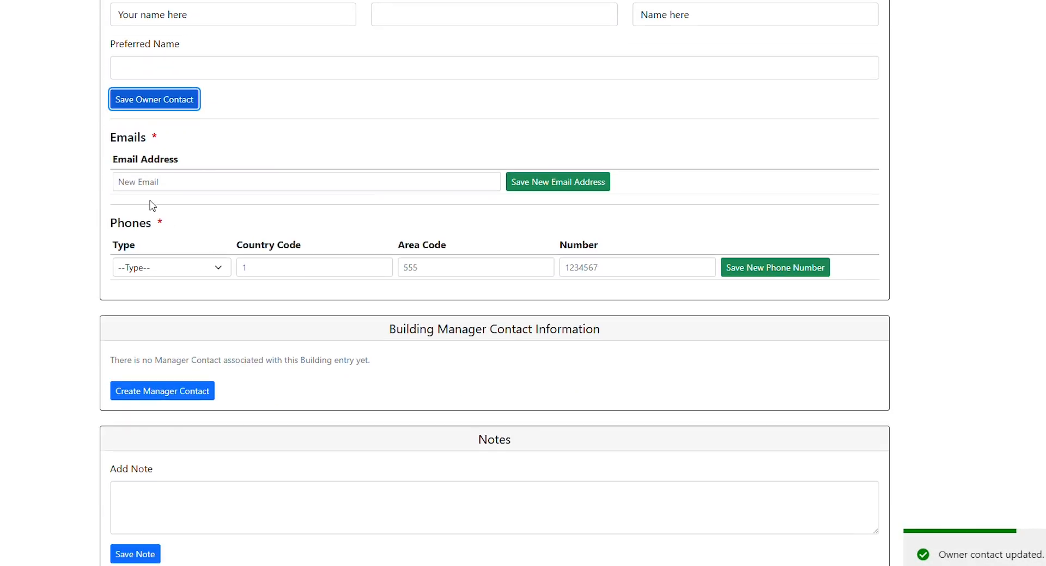
click(134, 181)
text(Youremail)
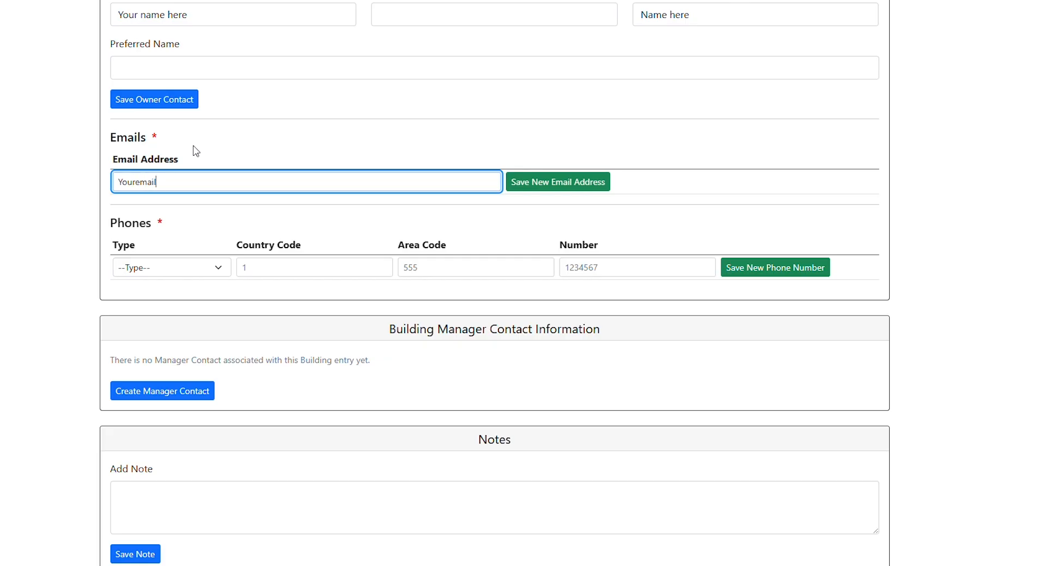
text(here@test.com)
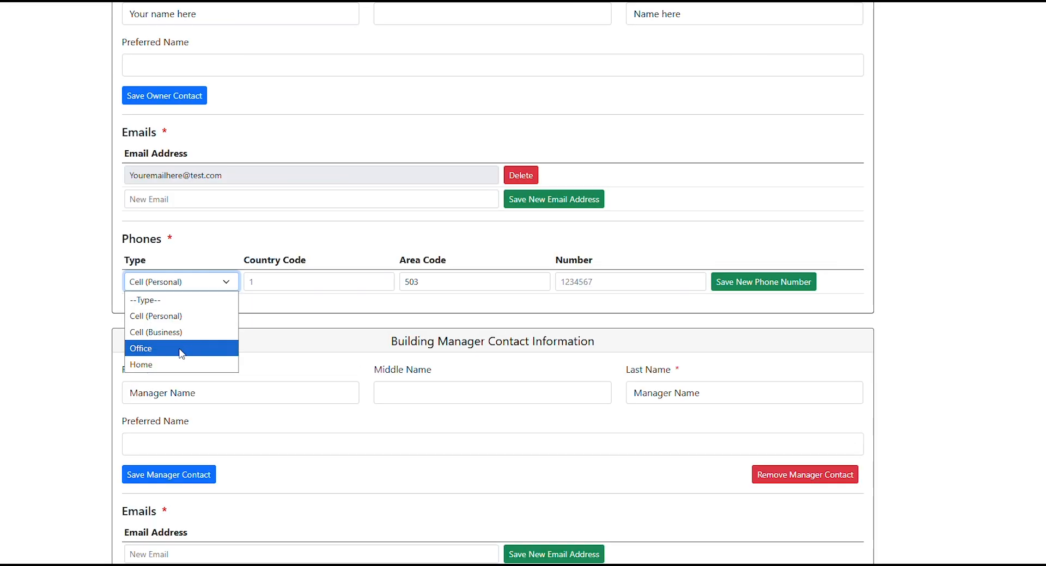
click(181, 348)
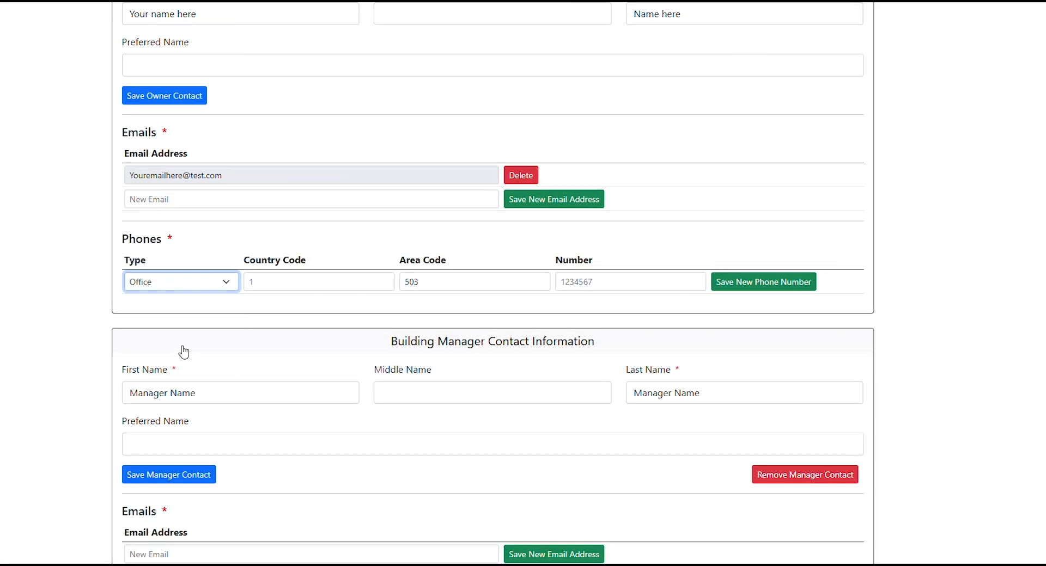
Step: Try to save a new owner phone number of type Office with area code 503
click(280, 281)
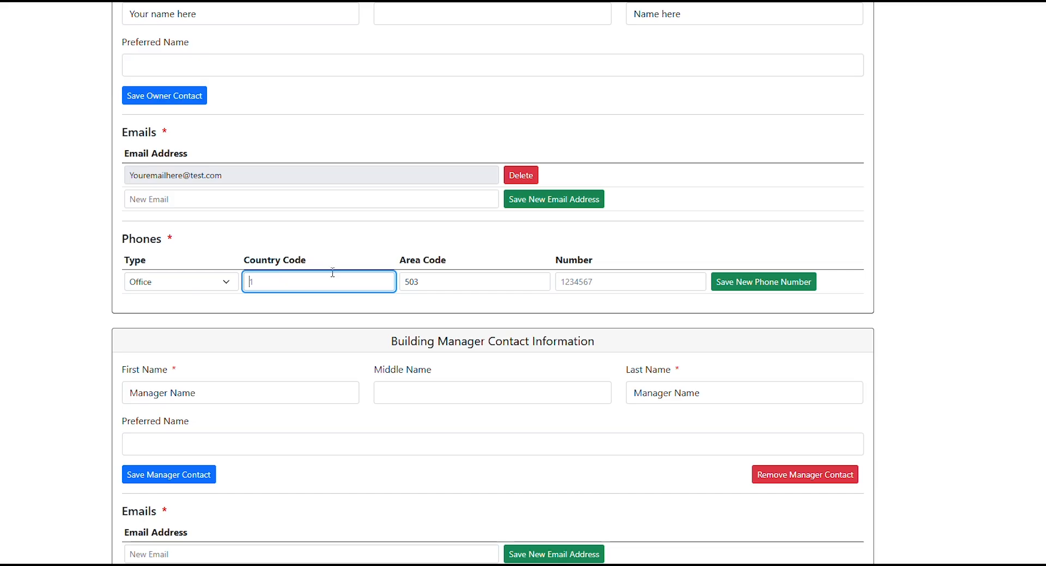
double_click(415, 280)
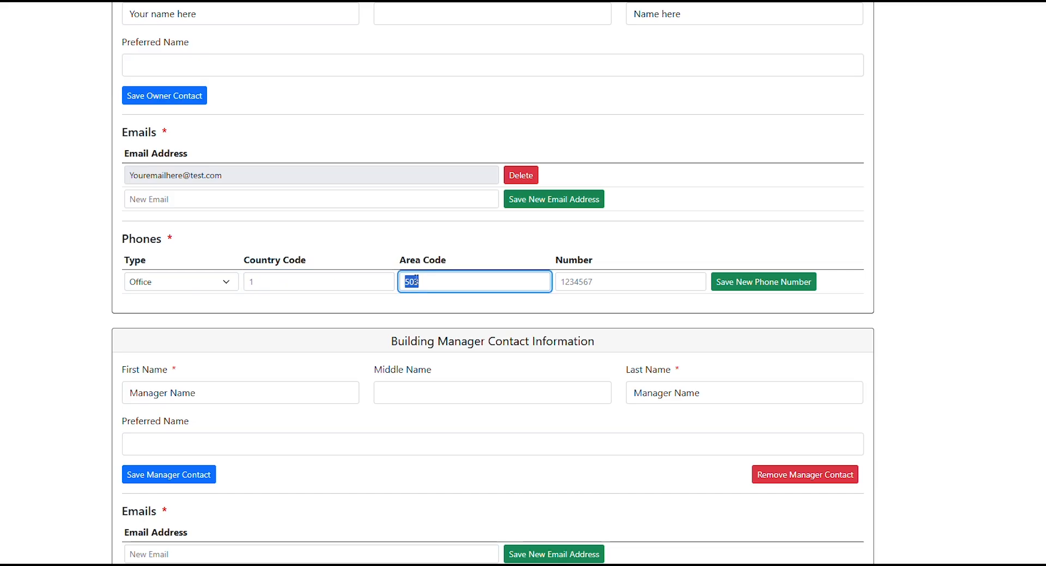
text(503)
key(Tab)
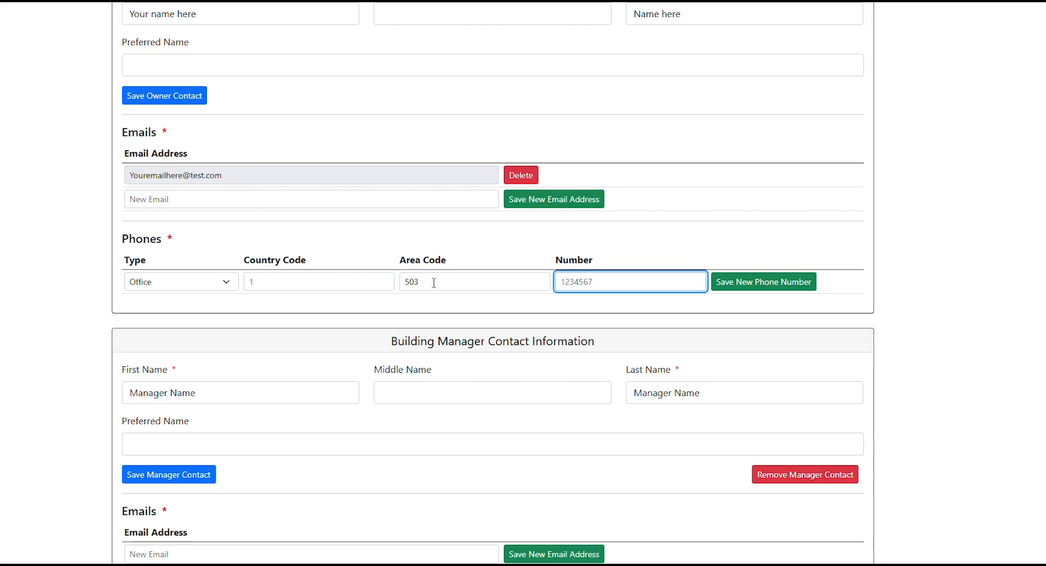
click(734, 288)
scroll(674, 228, down, 2)
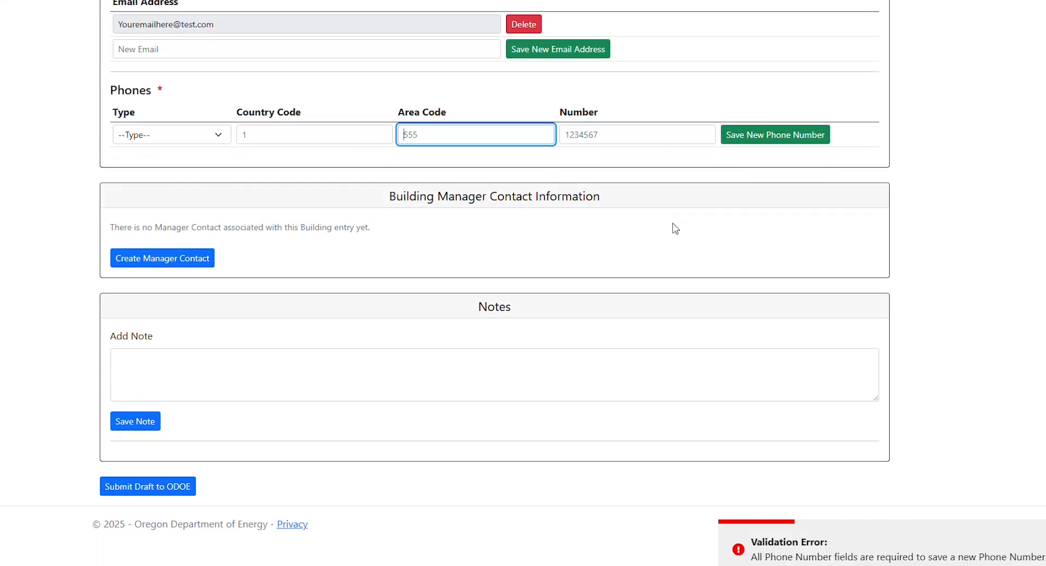
Step: Create a building manager contact and fill in the manager's first and last name
click(144, 260)
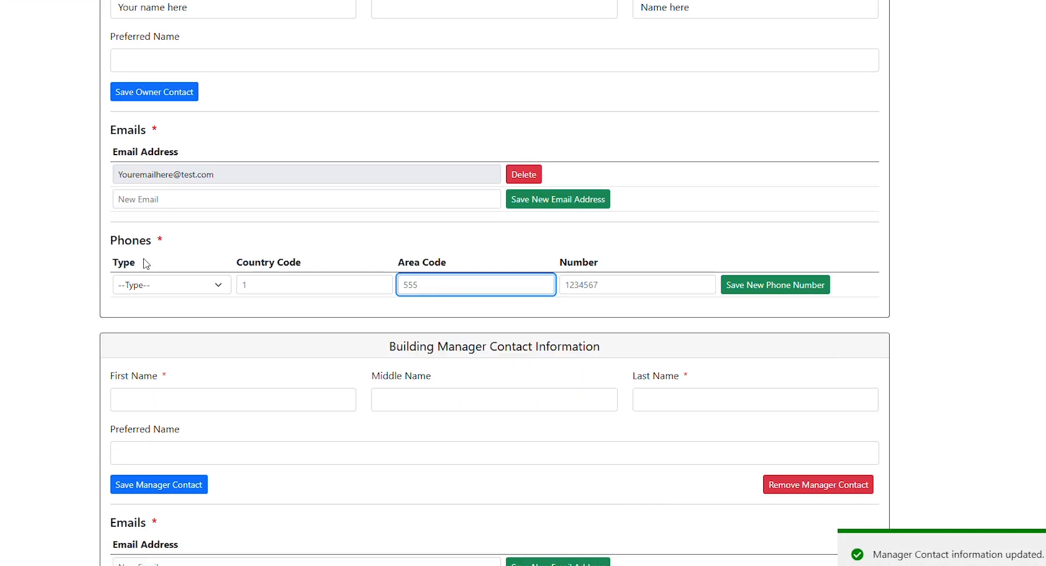
click(212, 400)
text(Manager Name)
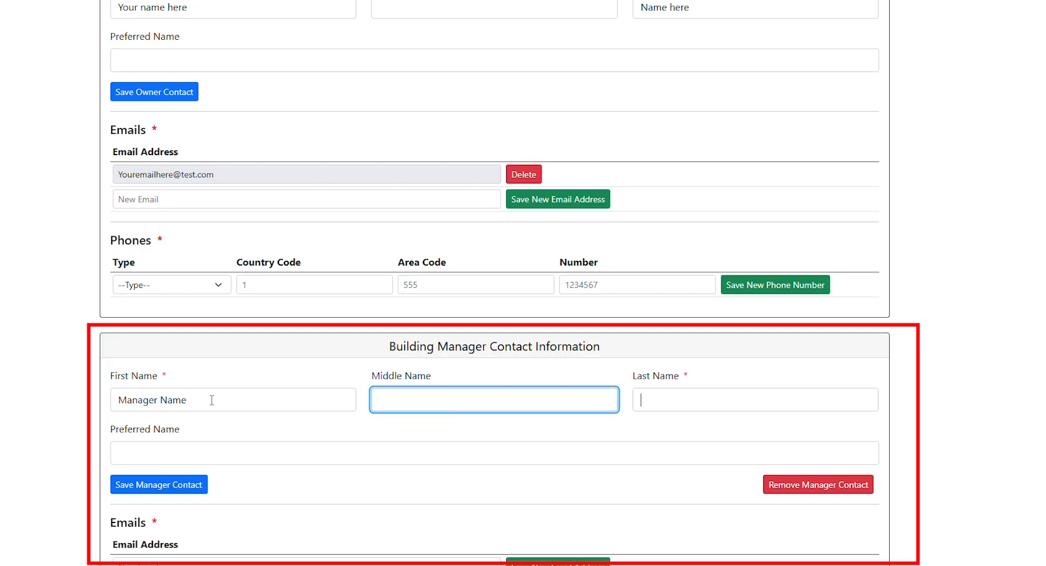
key(Tab)
text(Manager Name)
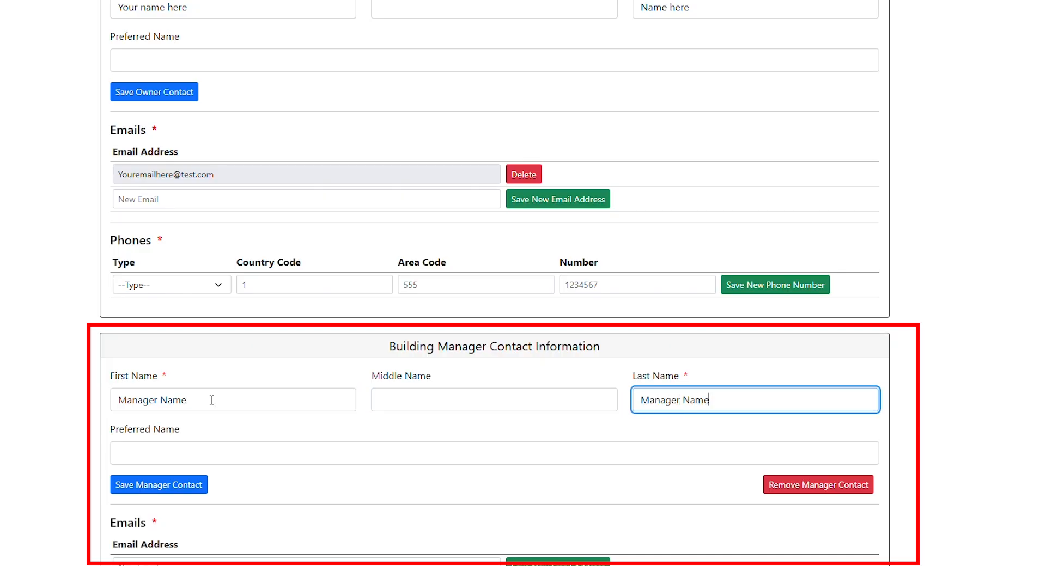
scroll(223, 384, down, 1)
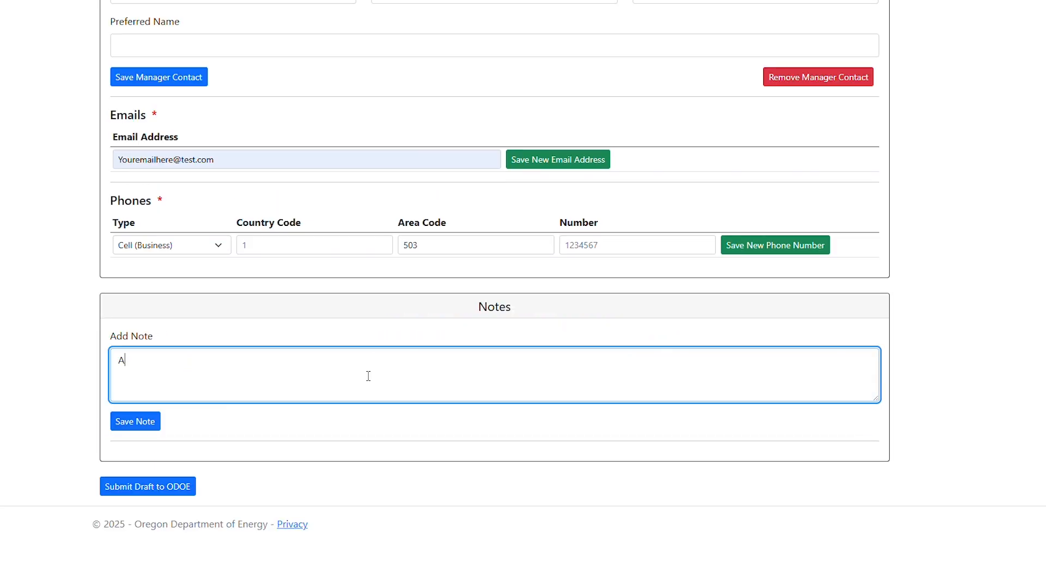
Step: Add the note "Additional information here as needed." to the building and save it
text(dditional information here as needed.)
click(153, 420)
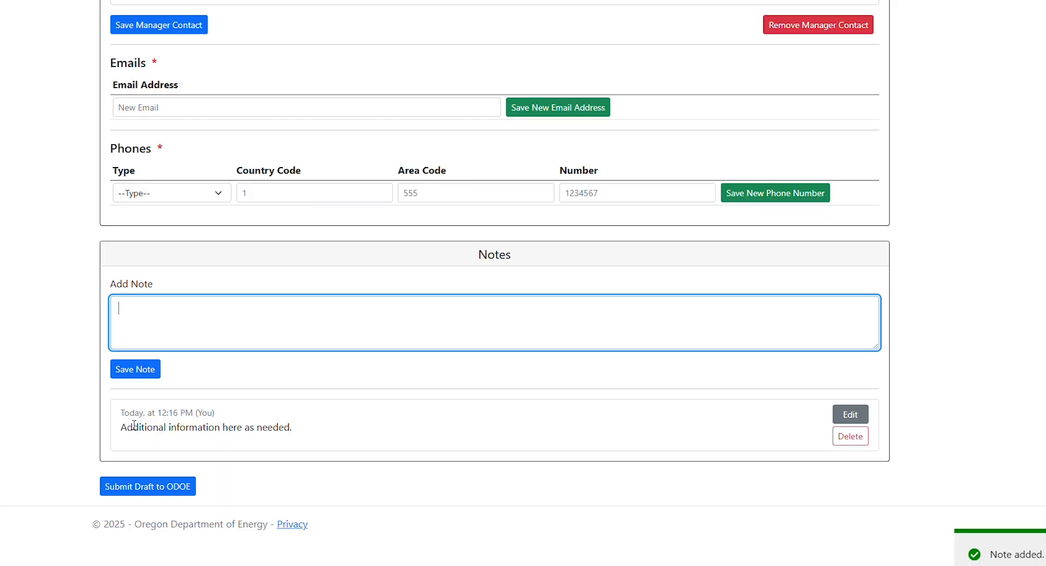